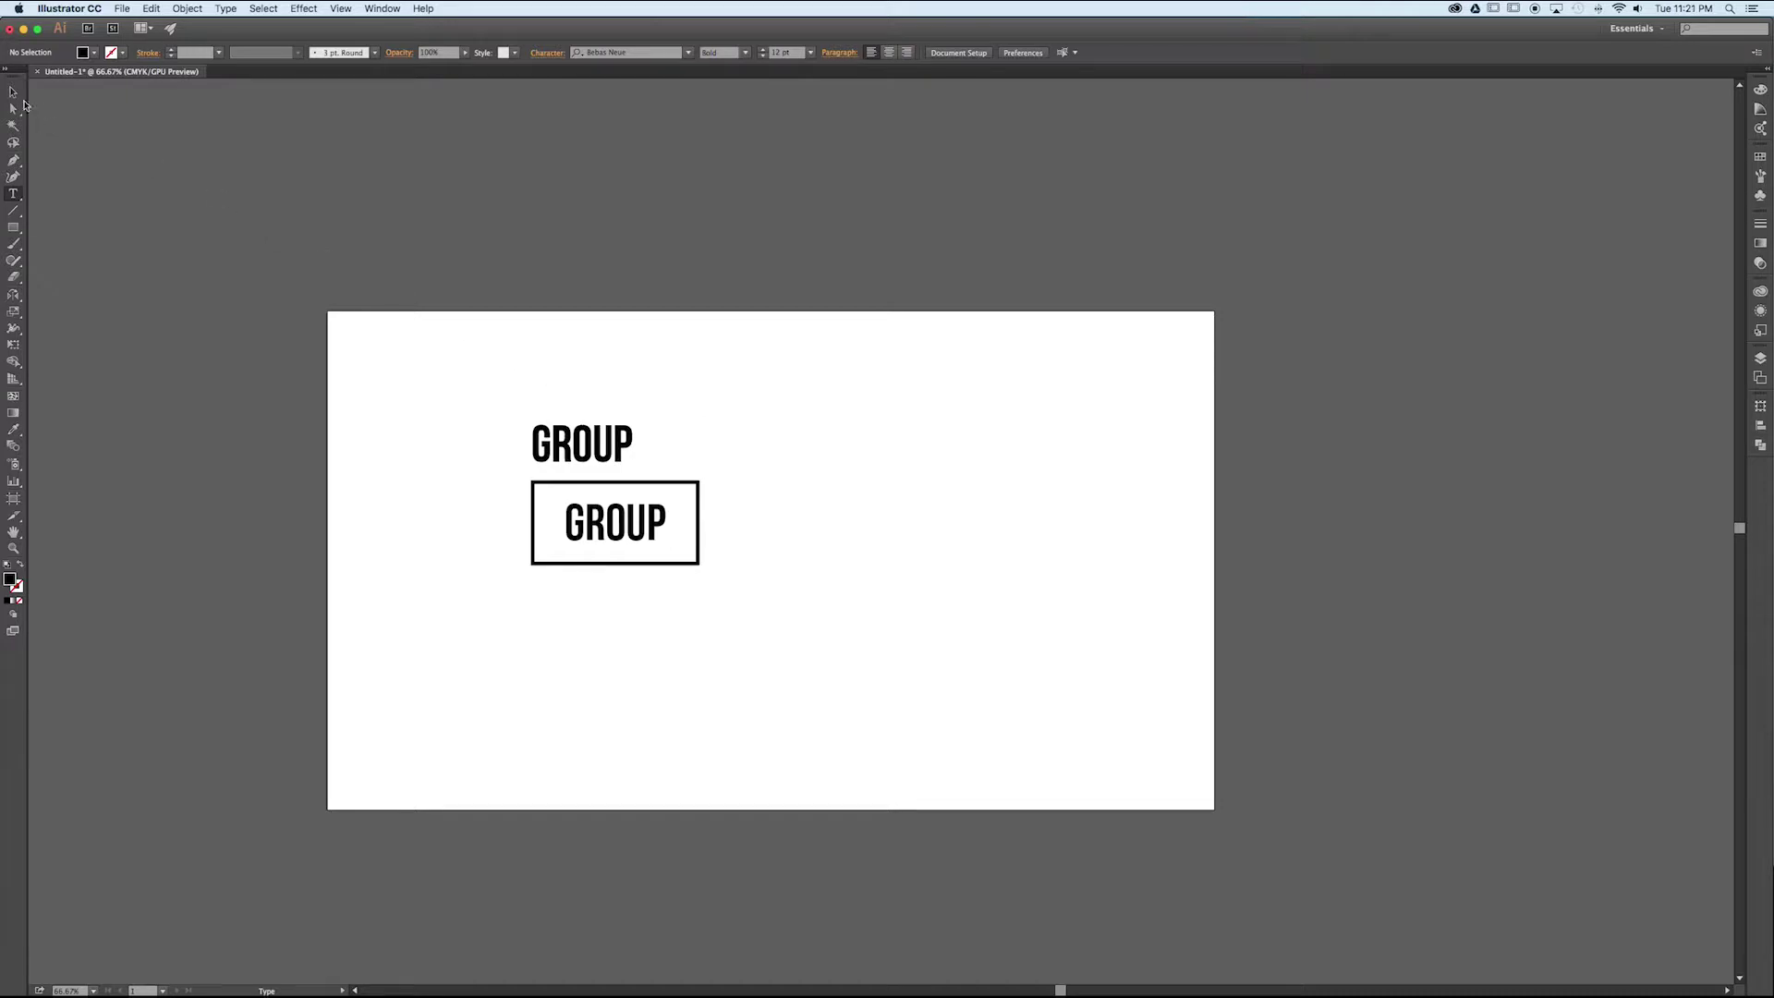
# Step: Raise the U and P letters, shift the outlined GROUP up-right, and nudge the boxed GROUP down
pyautogui.click(15, 95)
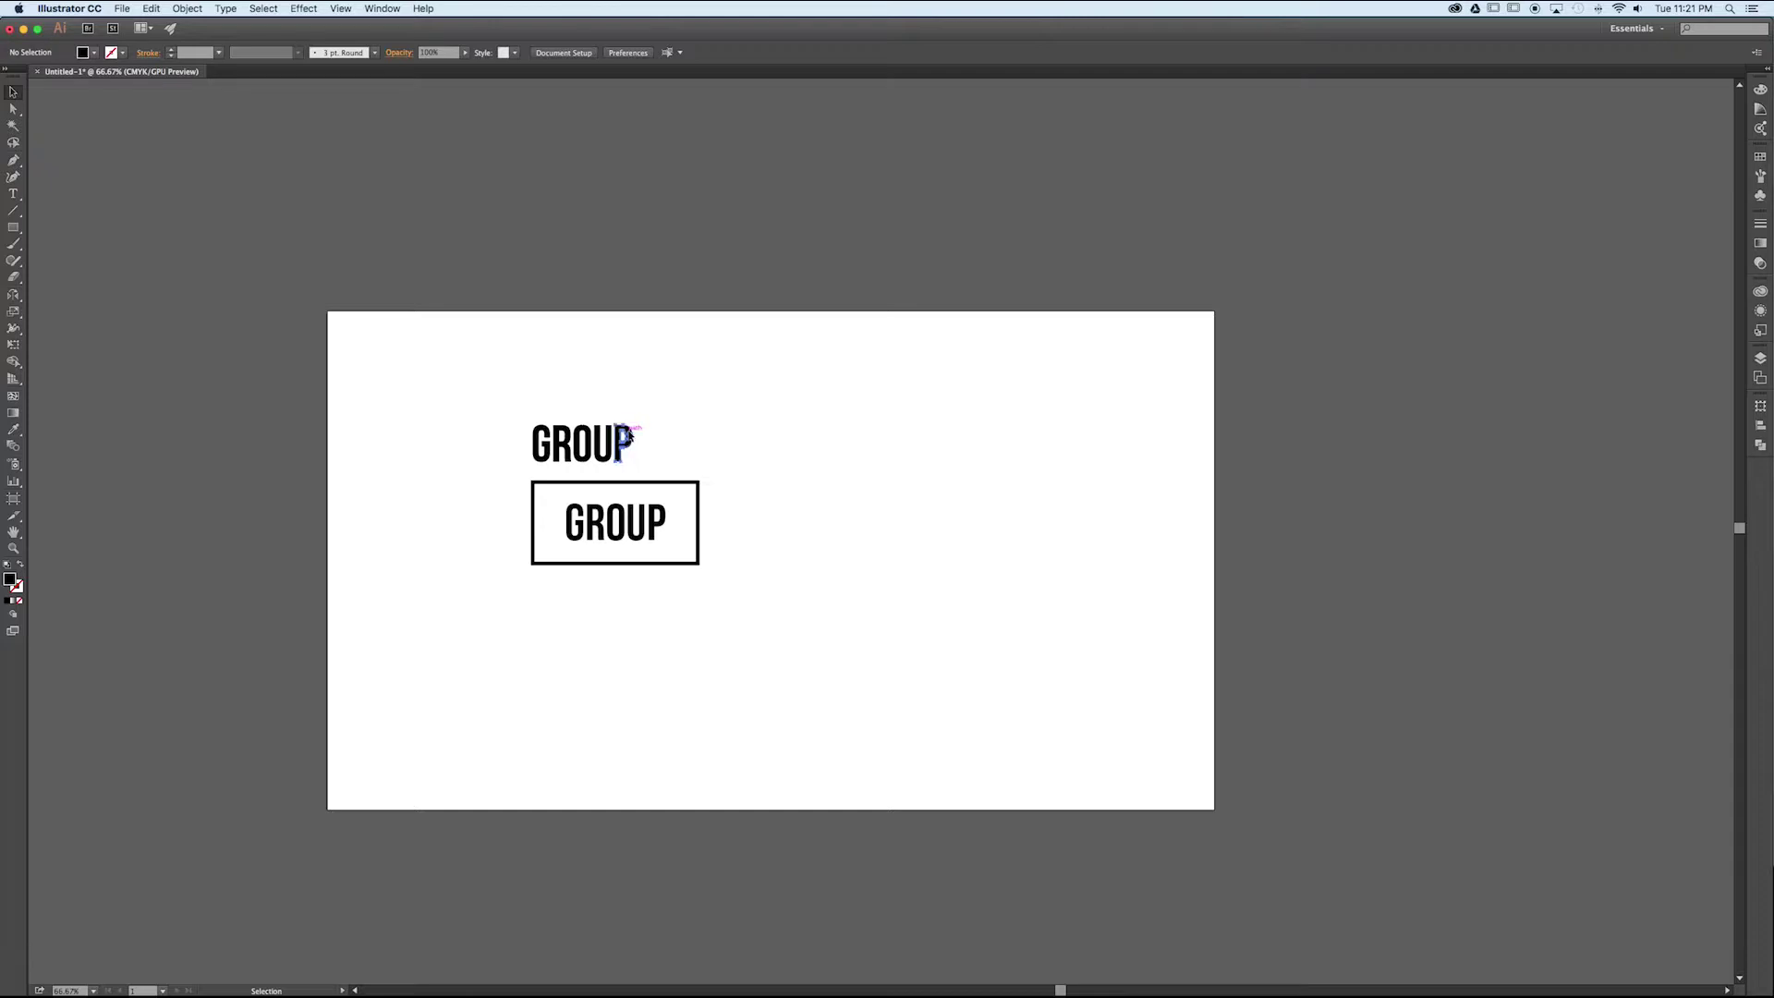
pyautogui.moveTo(631, 443)
pyautogui.mouseDown()
pyautogui.moveTo(643, 430)
pyautogui.moveTo(611, 425)
pyautogui.mouseUp()
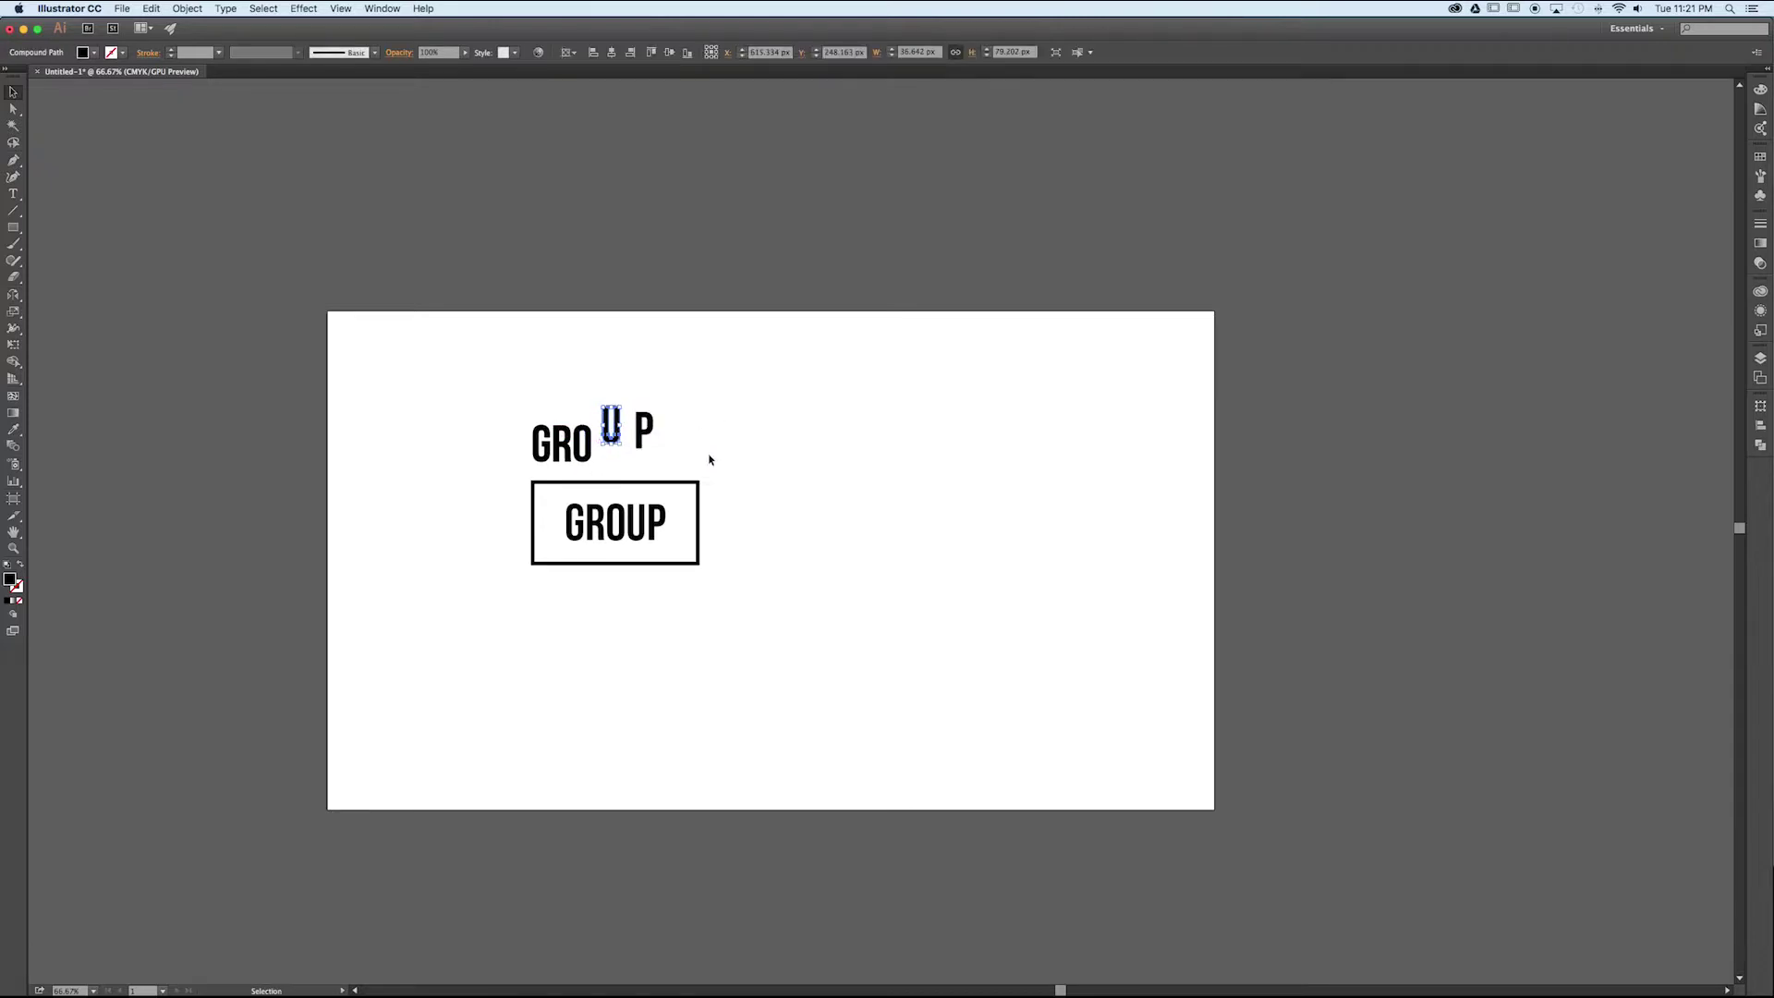
pyautogui.moveTo(517, 392)
pyautogui.mouseDown()
pyautogui.moveTo(665, 457)
pyautogui.moveTo(670, 416)
pyautogui.mouseUp()
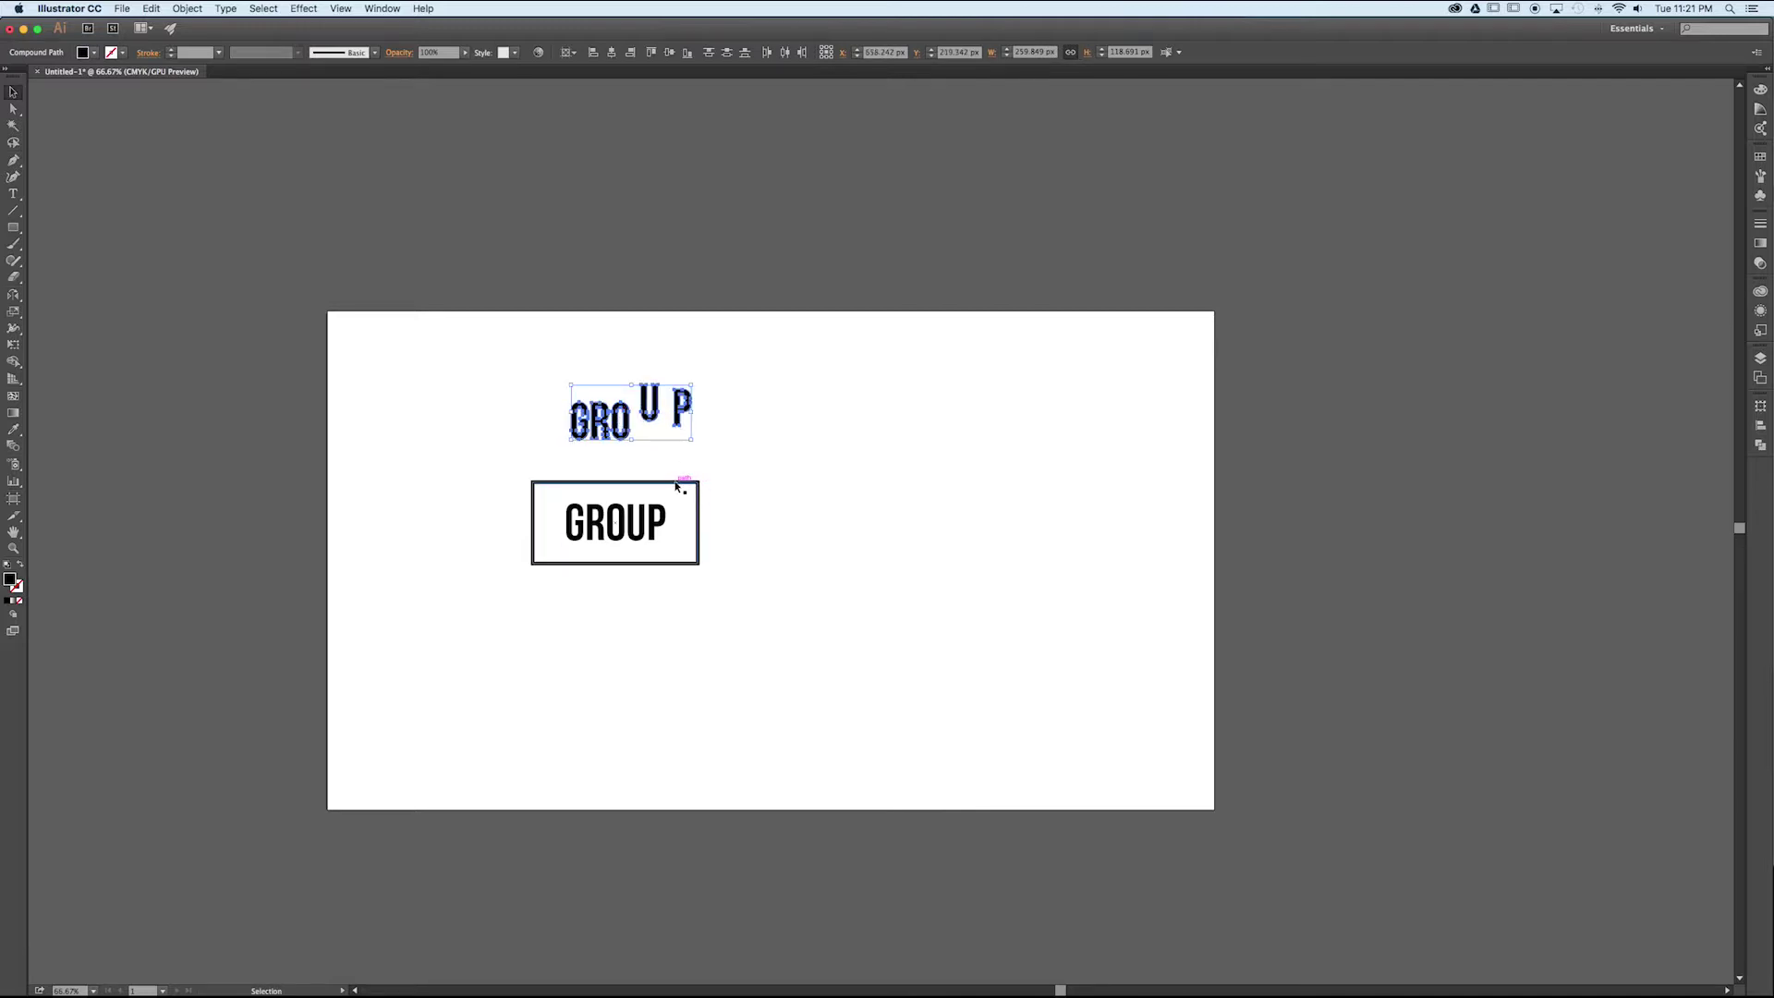
pyautogui.click(679, 487)
pyautogui.moveTo(662, 485)
pyautogui.mouseDown()
pyautogui.moveTo(615, 473)
pyautogui.moveTo(668, 506)
pyautogui.mouseUp()
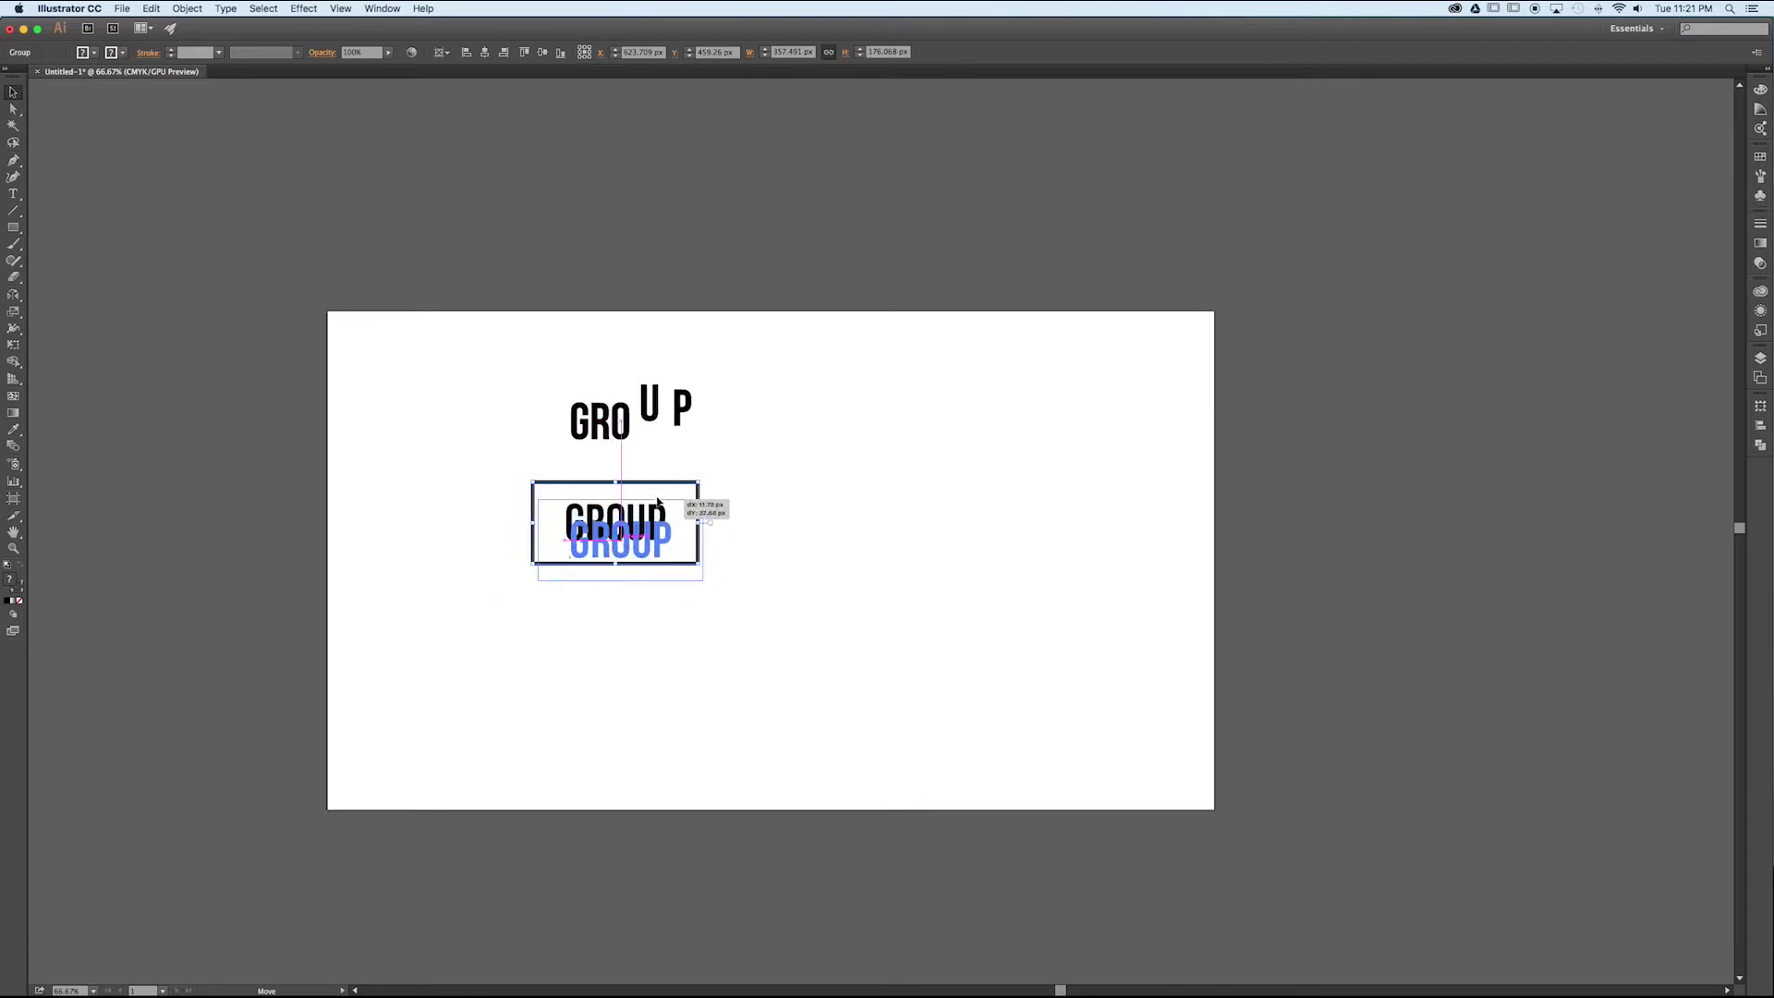
# Step: In isolation mode, move the word GROUP toward the rectangle's left edge
pyautogui.doubleClick(667, 505)
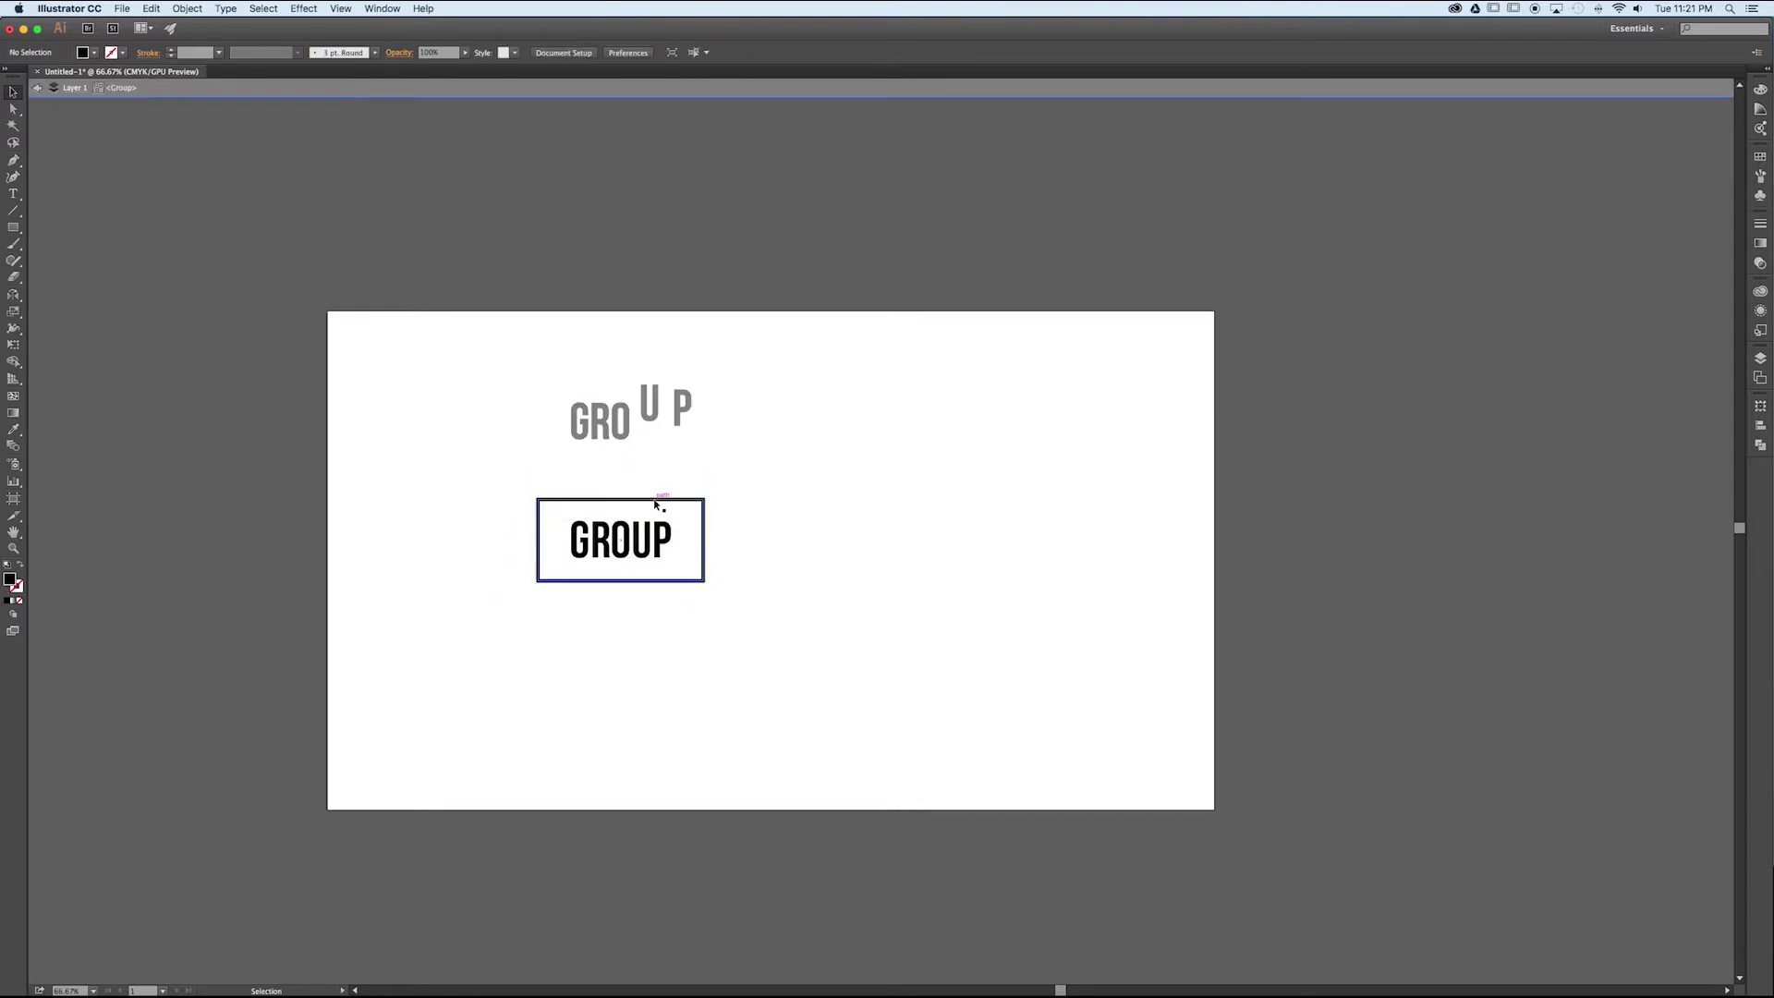
pyautogui.click(593, 500)
pyautogui.moveTo(619, 540)
pyautogui.mouseDown()
pyautogui.moveTo(599, 548)
pyautogui.moveTo(615, 519)
pyautogui.mouseUp()
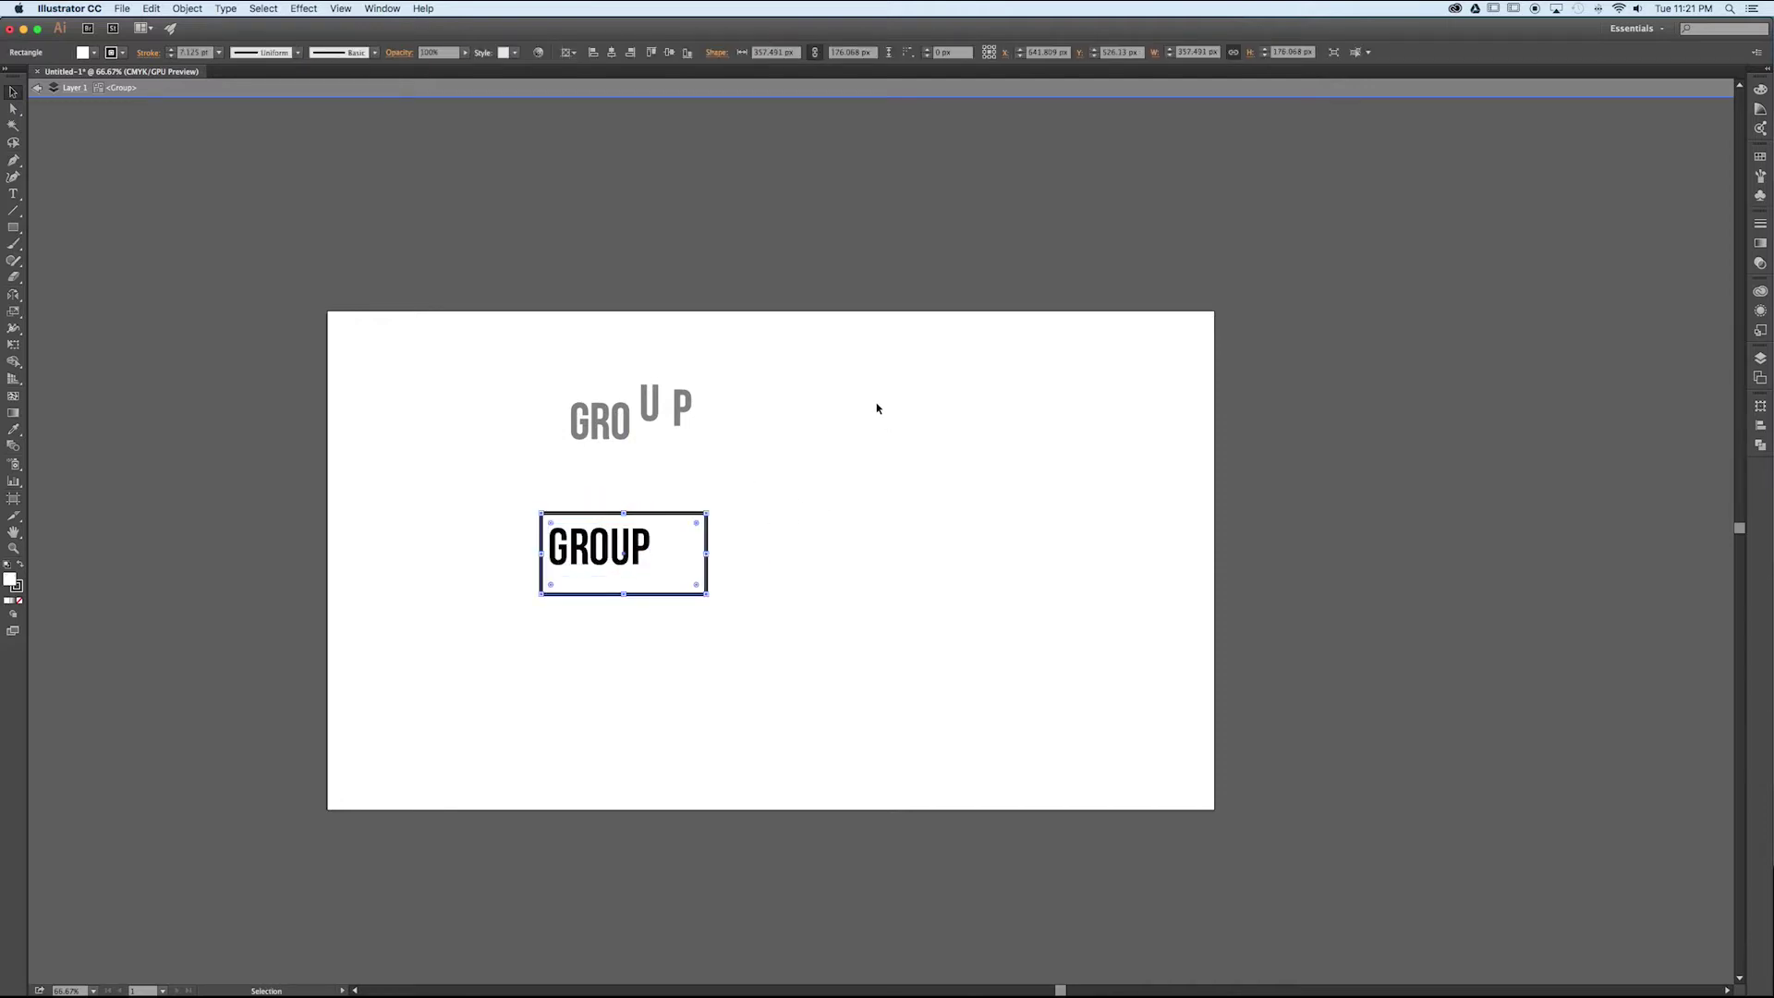